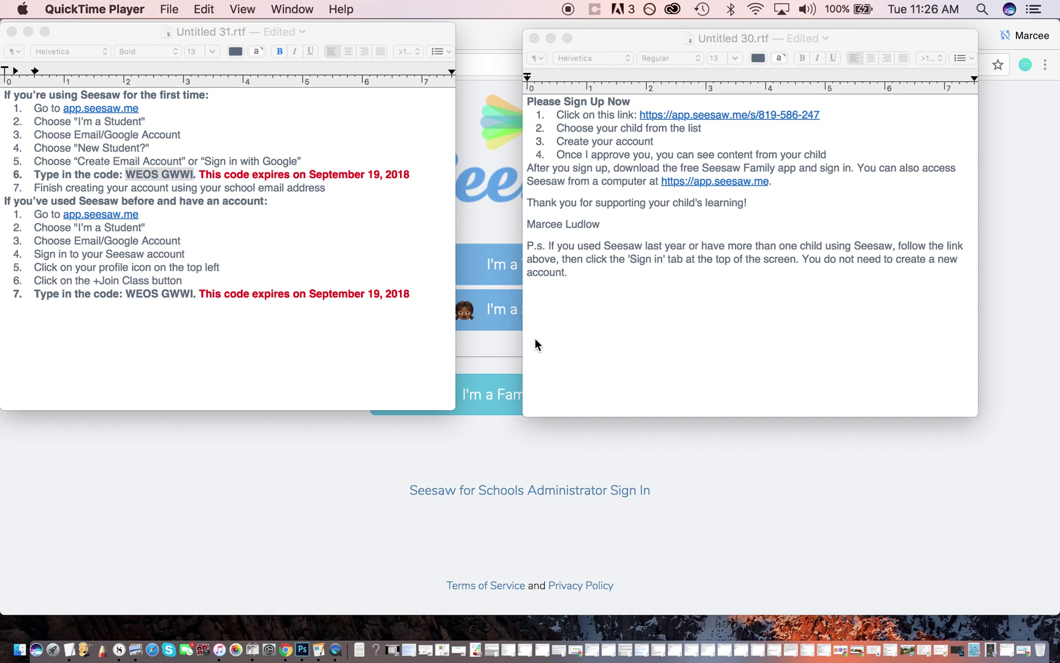
Copy the class code from step 6 of Untitled 31 and bring the Seesaw login page forward in Chrome.
left_click(358, 368)
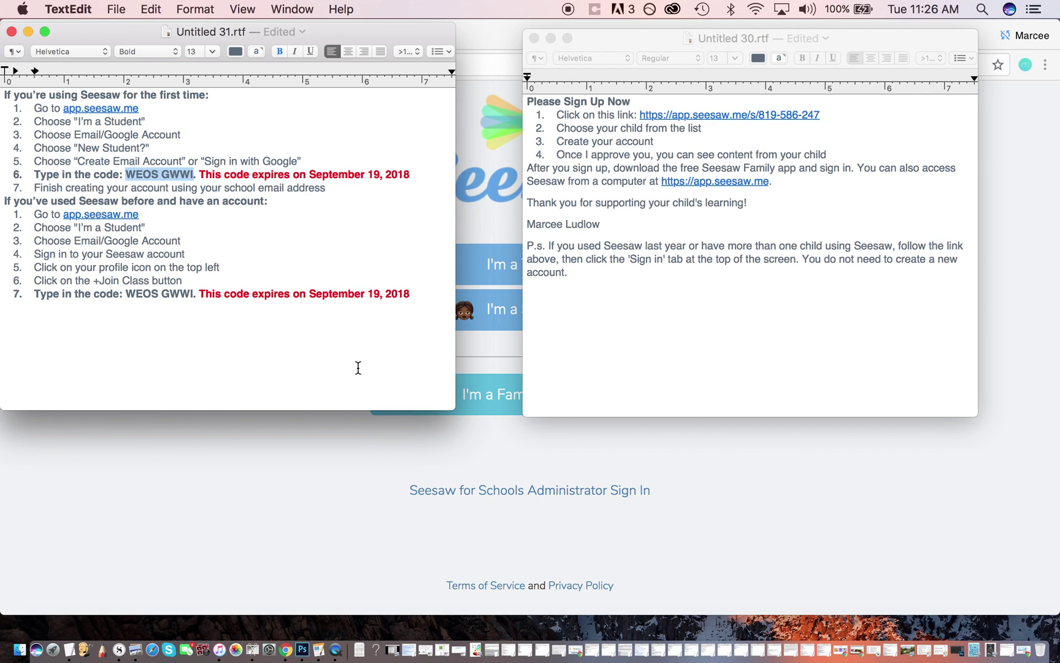
left_click(416, 375)
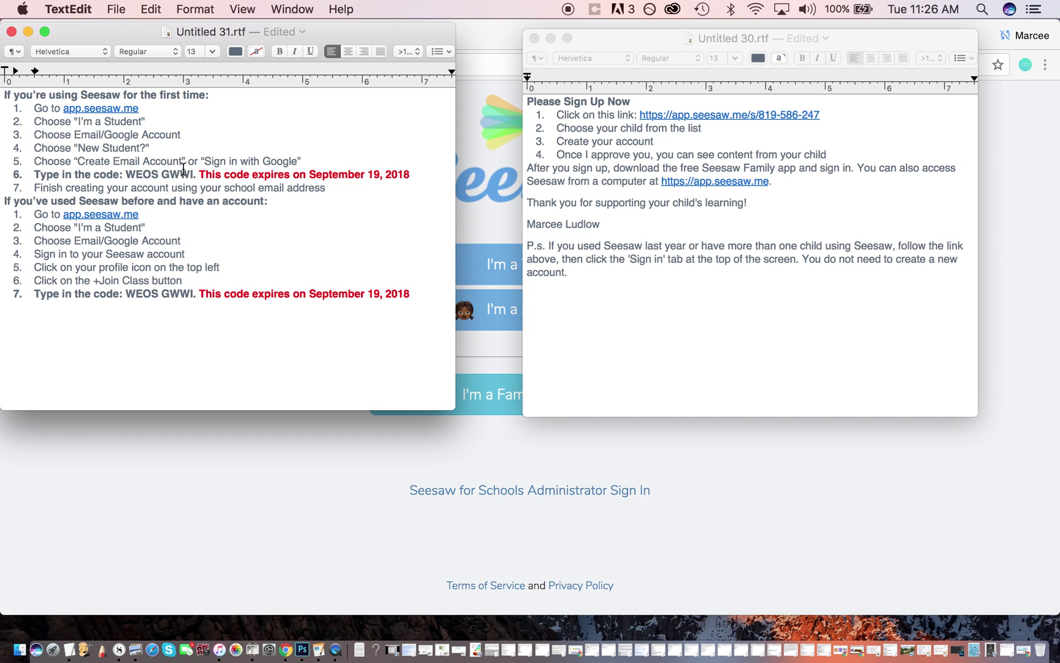
left_click_drag(193, 175, 127, 175)
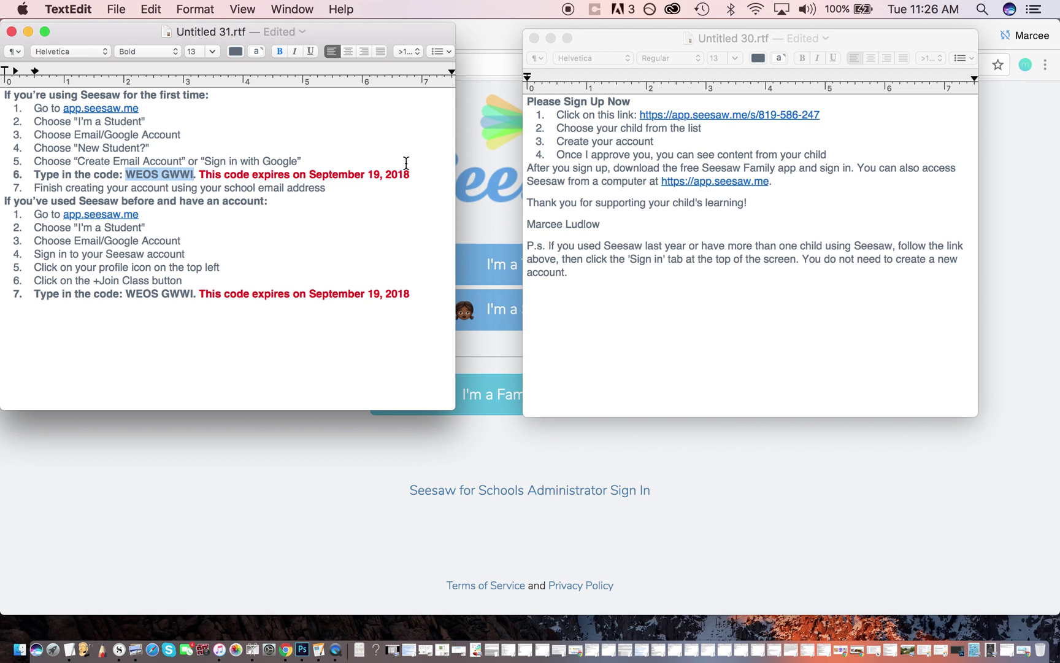
left_click(325, 505)
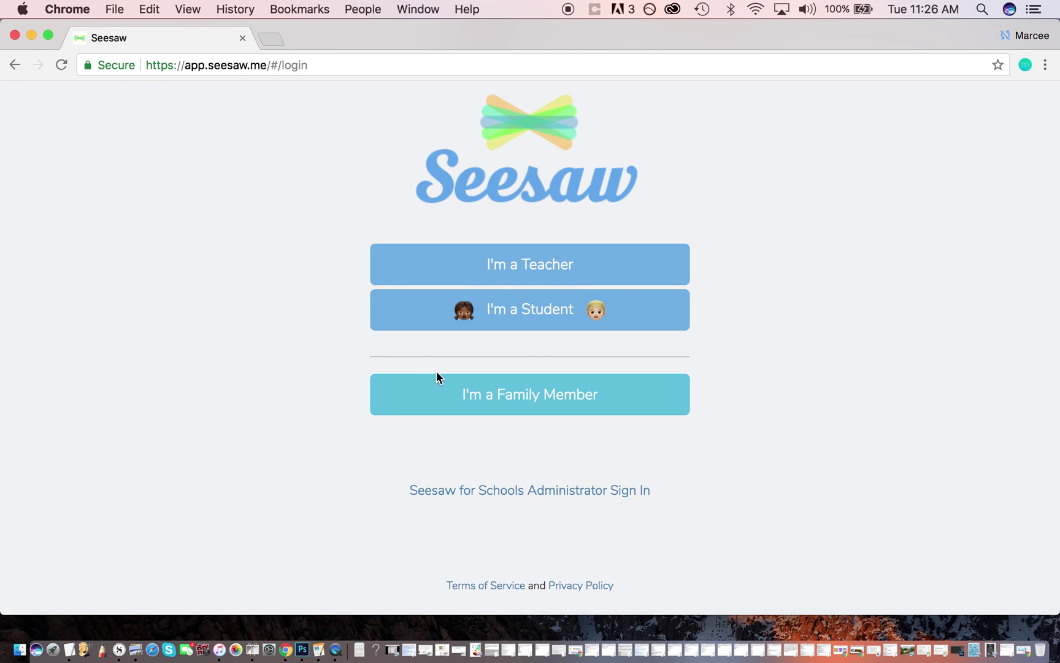
Choose I'm a Student, dismiss the camera error, and pick Email / Google Account then New Student?
left_click(559, 321)
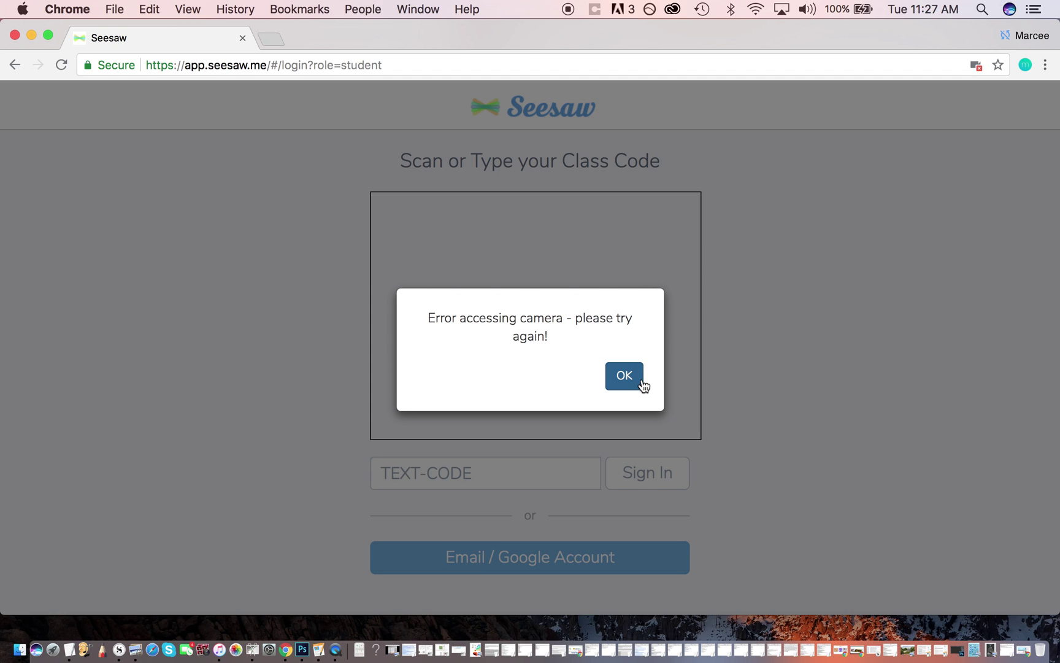
left_click(621, 379)
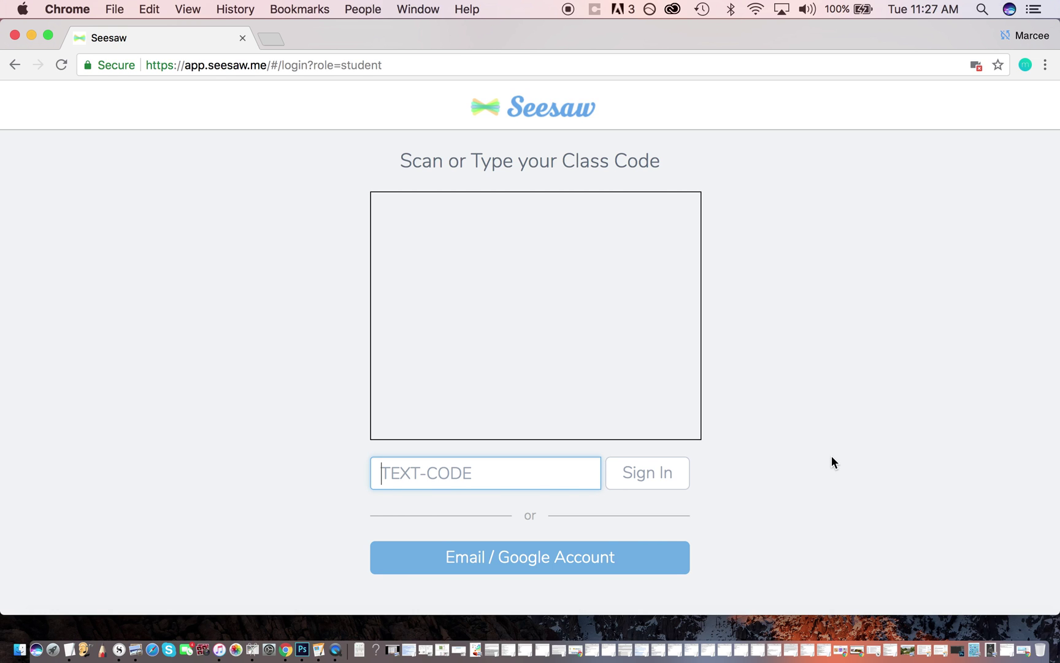
left_click(583, 561)
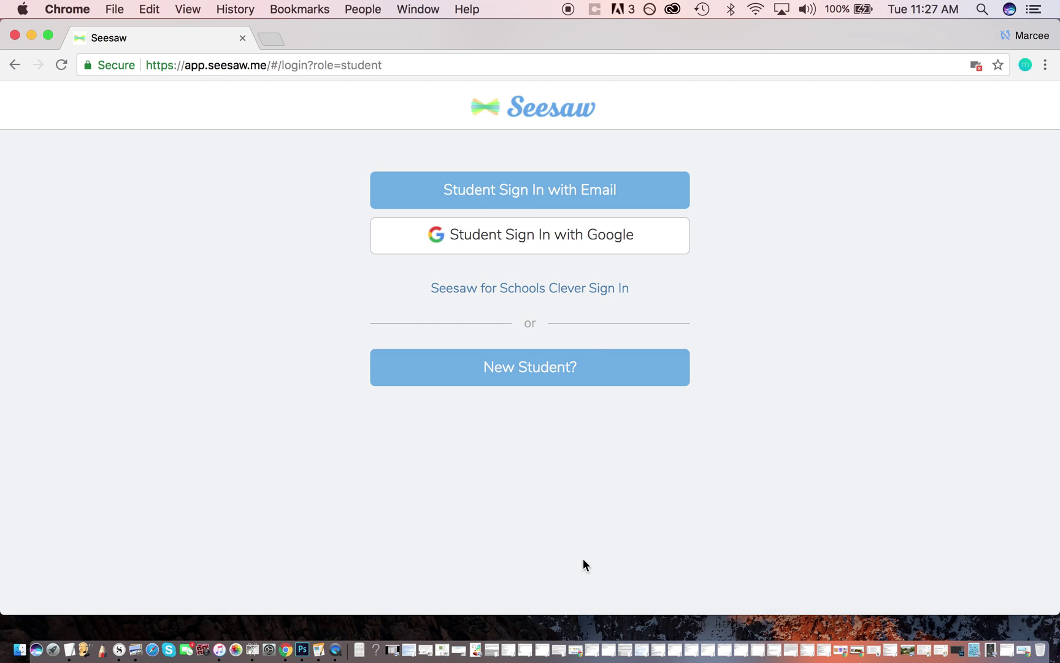
left_click(517, 374)
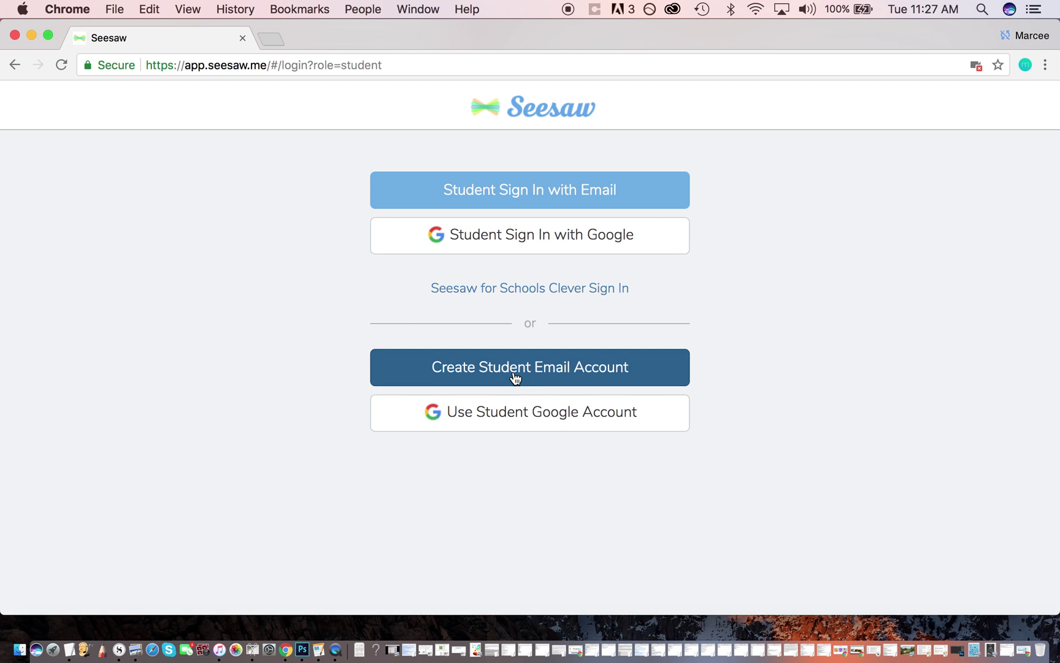
Choose Use Student Google Account, paste the class code and submit it.
left_click(531, 406)
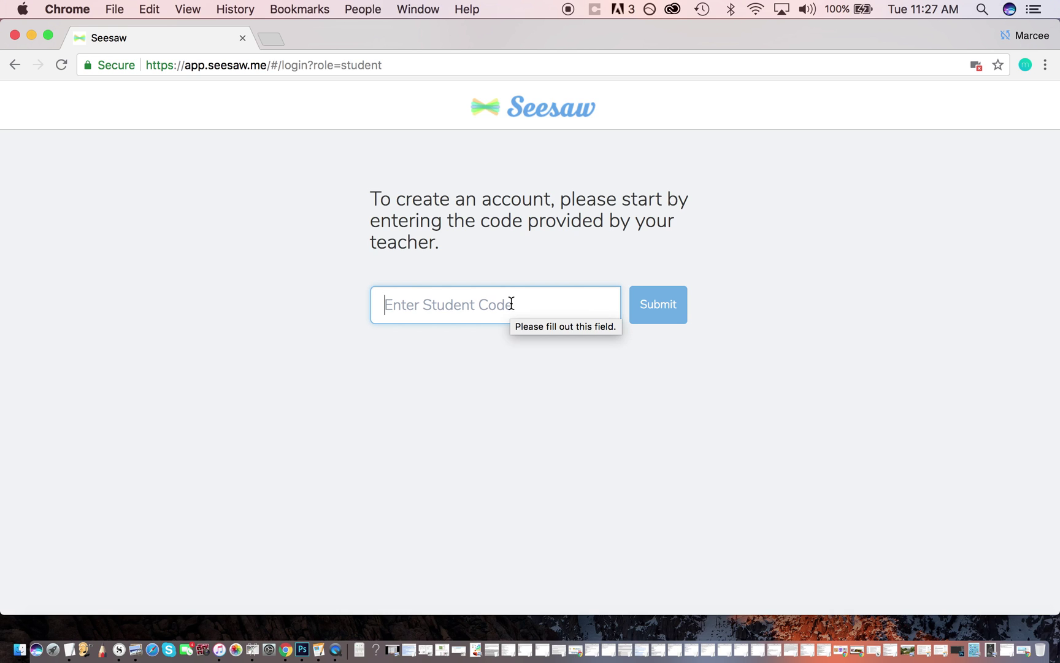
left_click(671, 314)
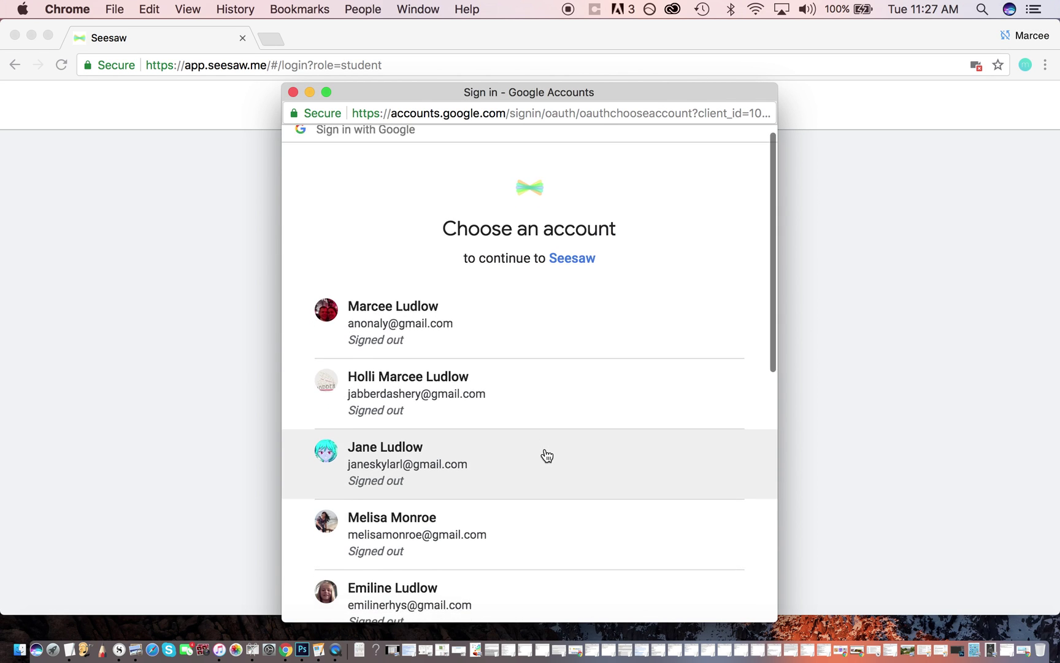
scroll(545, 454, "down", 3)
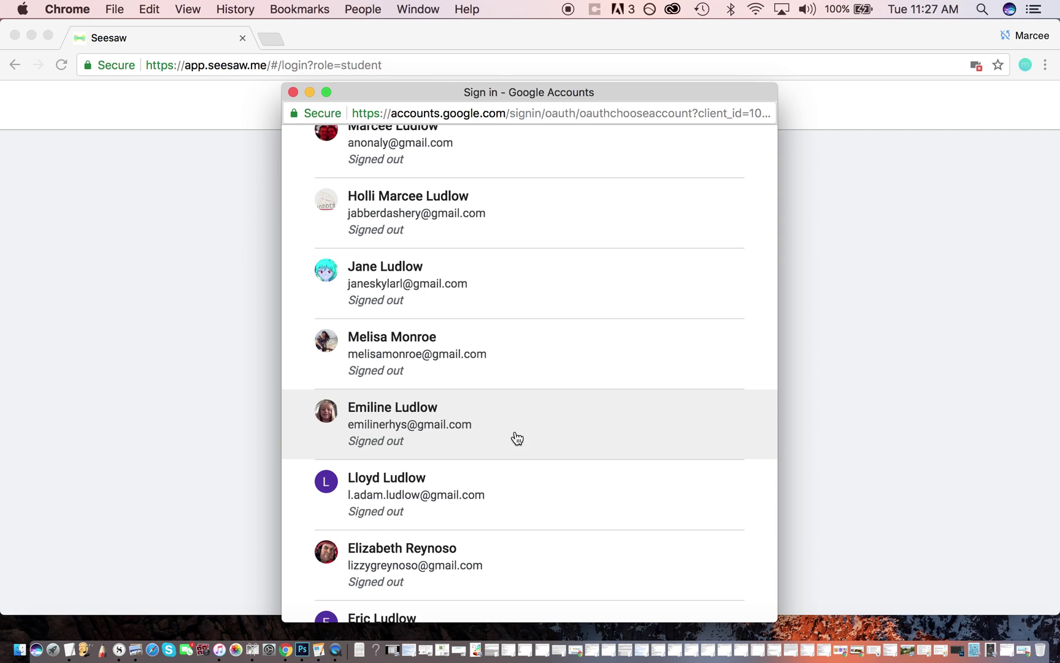
Pick the student's Google account in the chooser and enter its password to finish signing in.
left_click(516, 437)
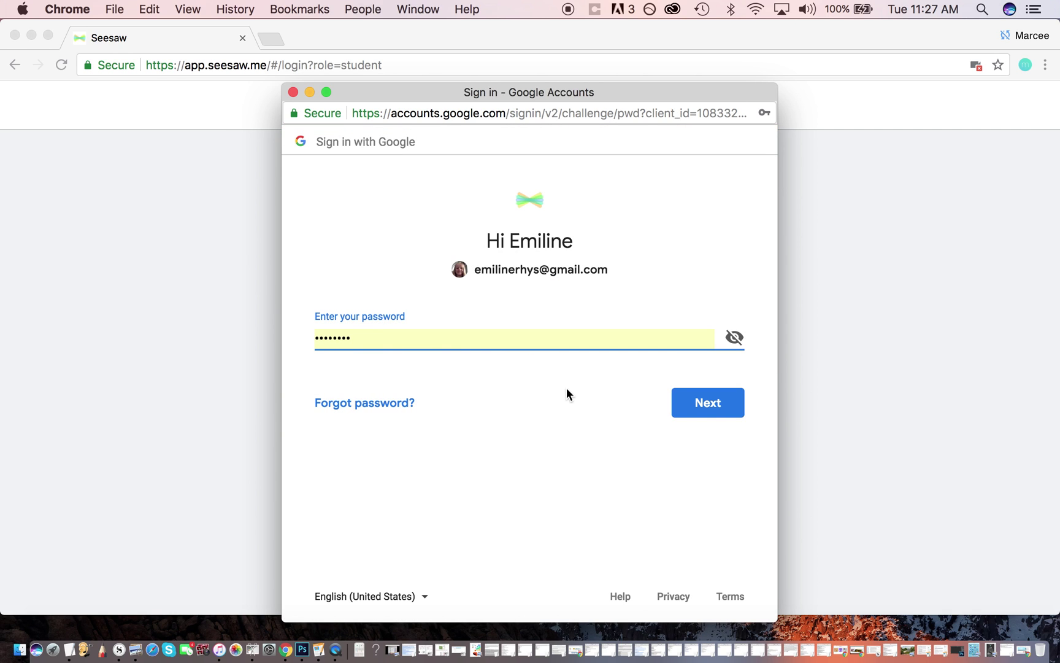
left_click(721, 404)
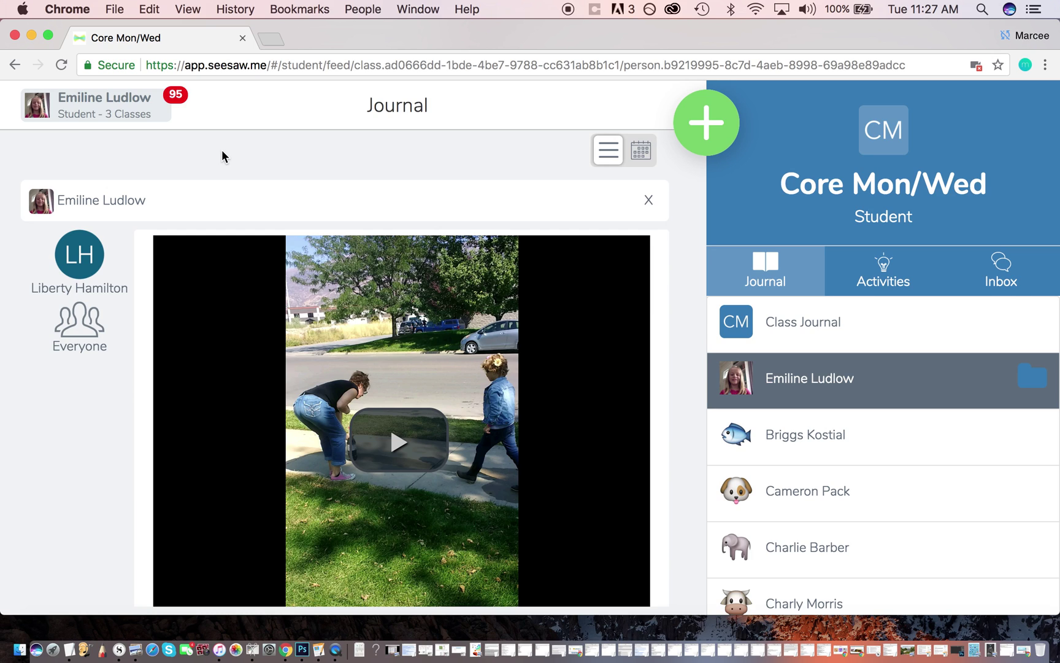
Use the profile drawer to switch to Ludlow Learners, then to the MW Love of Learning class.
left_click(123, 102)
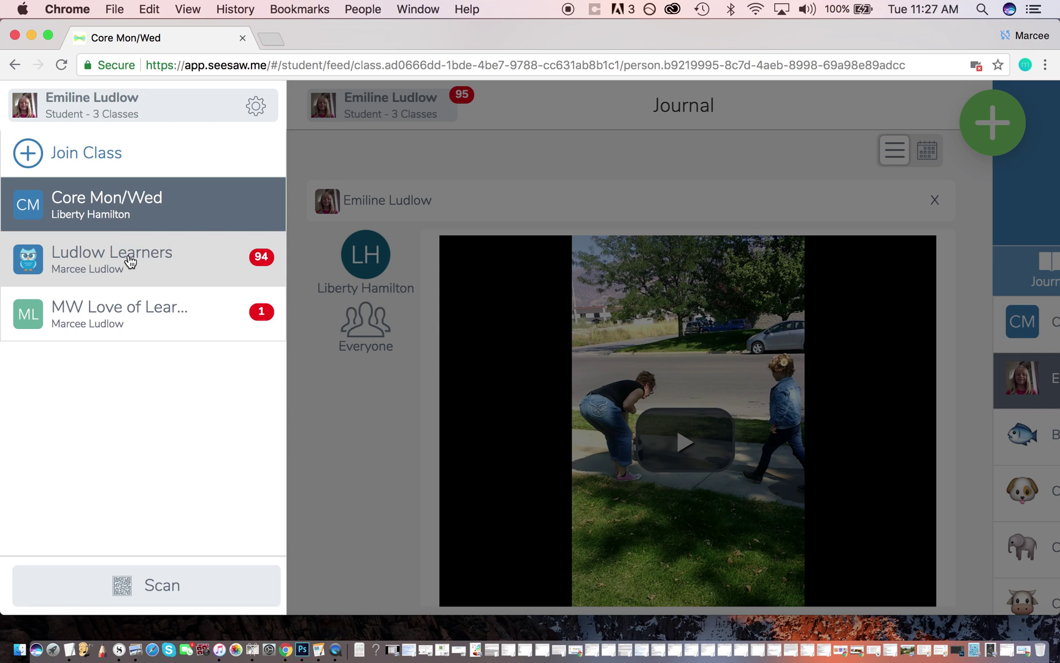
left_click(147, 270)
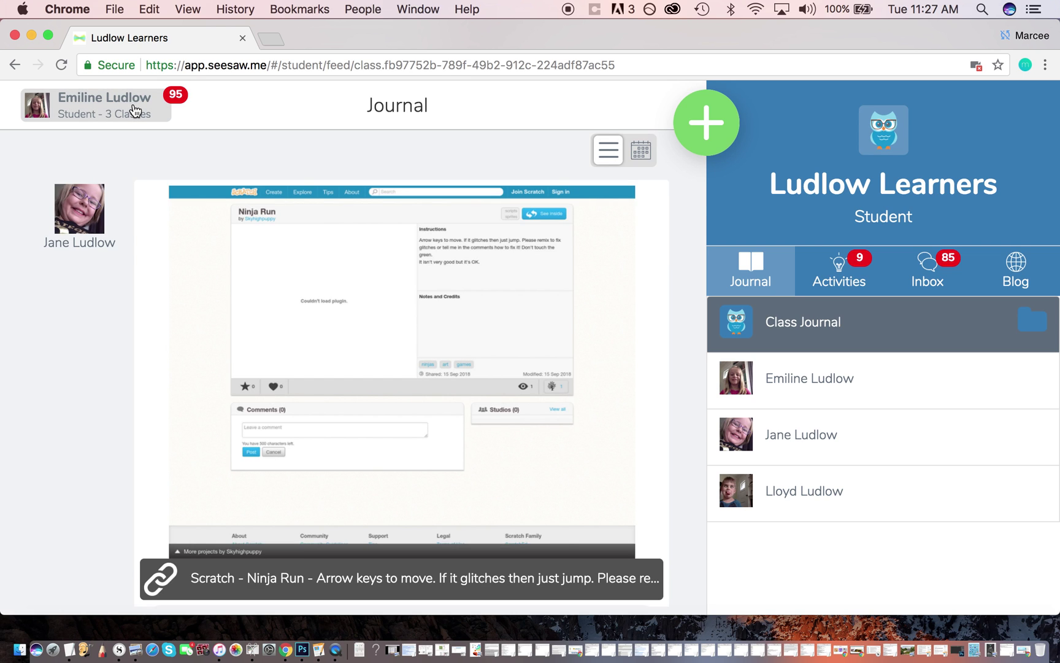
left_click(135, 110)
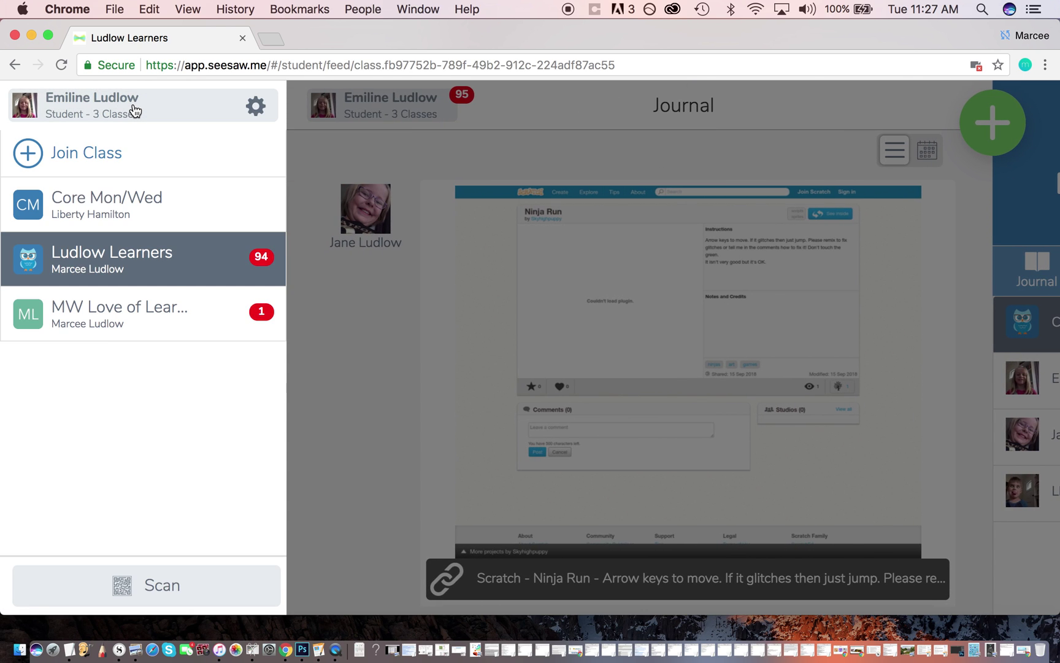
left_click(173, 313)
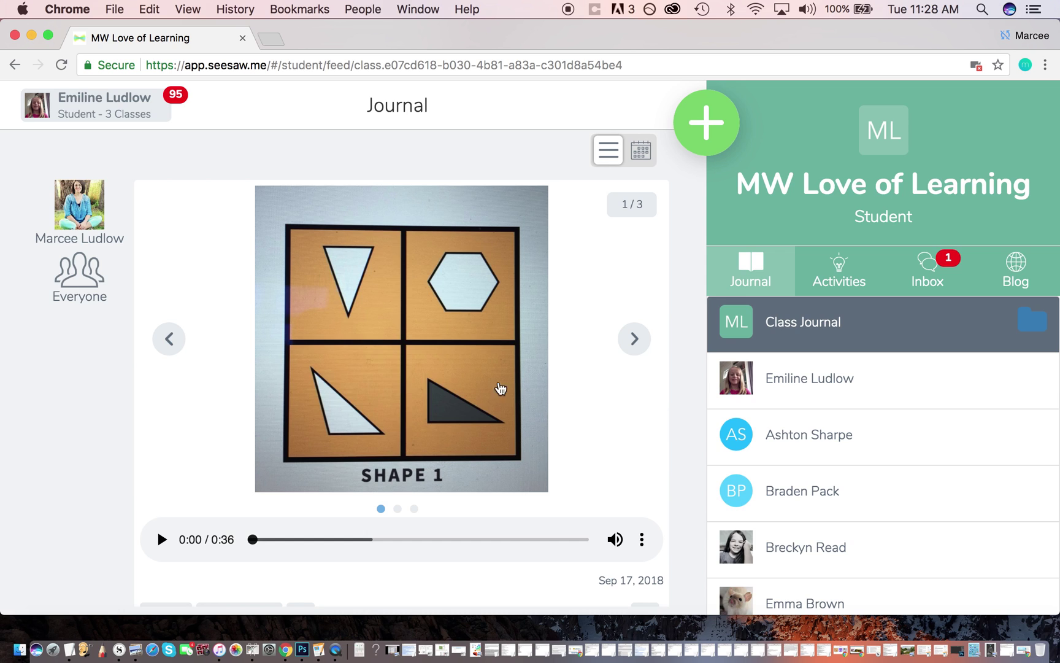
Flip forward two photos in the shapes post carousel.
scroll(314, 370, "down", 5)
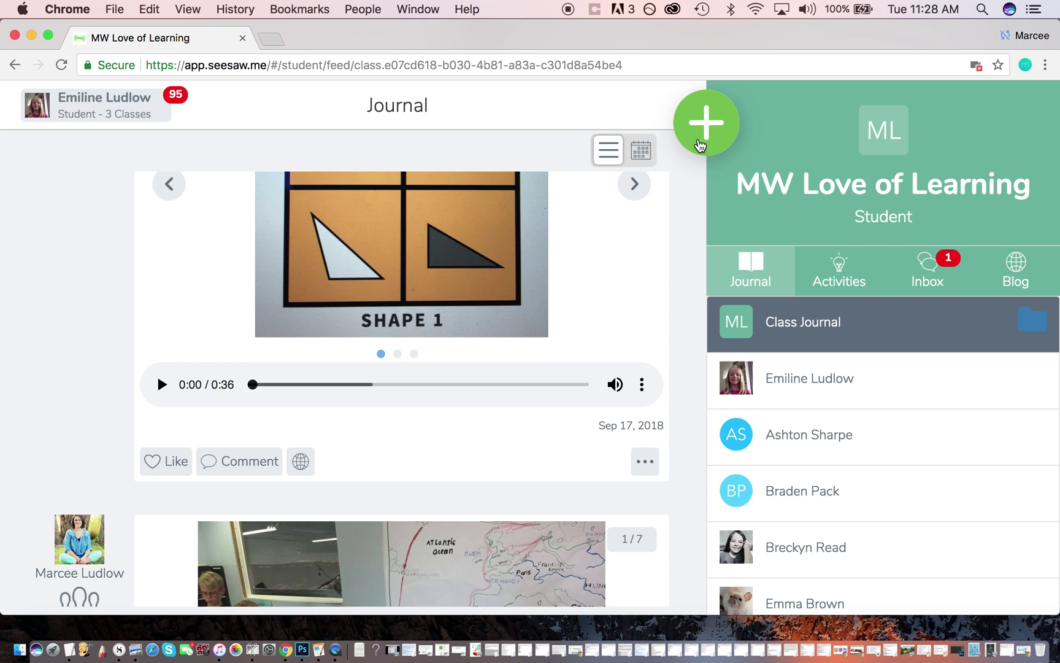
scroll(570, 358, "down", 10)
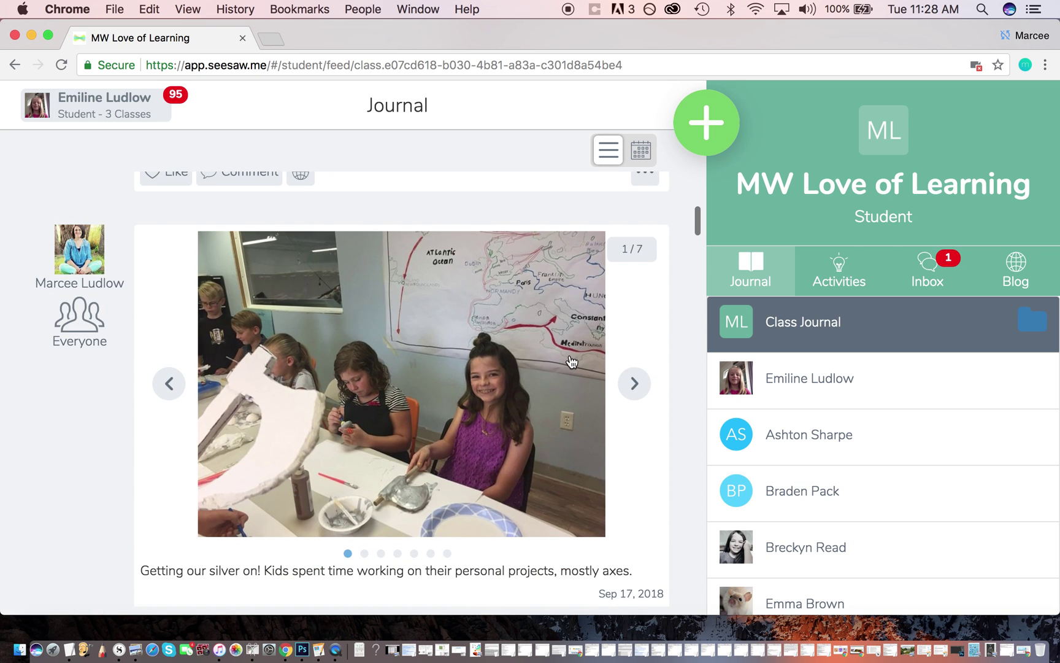
scroll(570, 362, "up", 14)
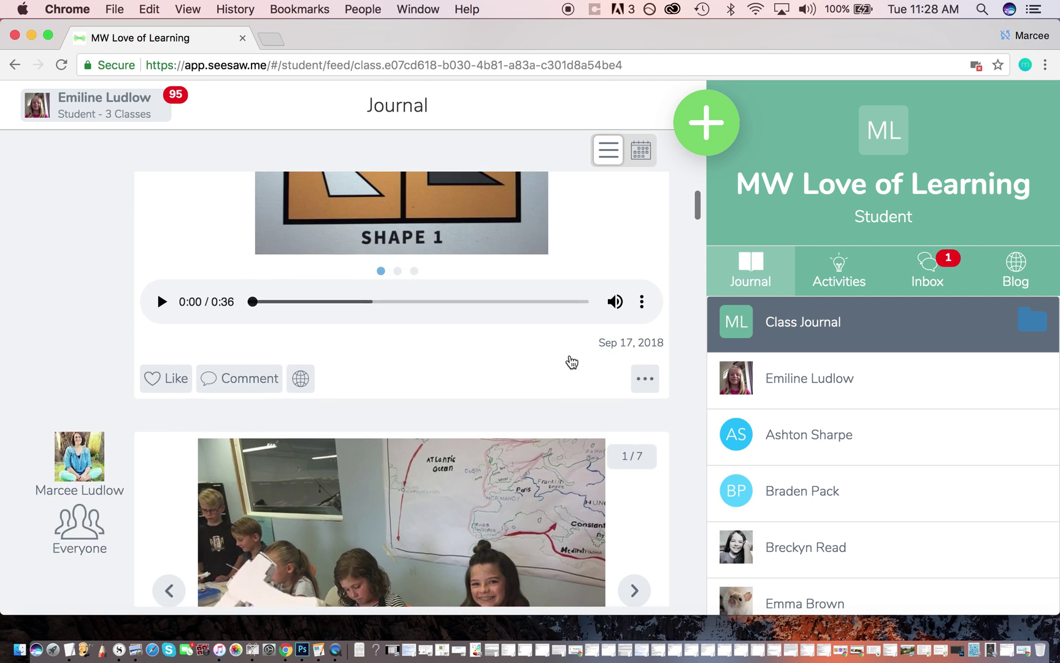
left_click(633, 339)
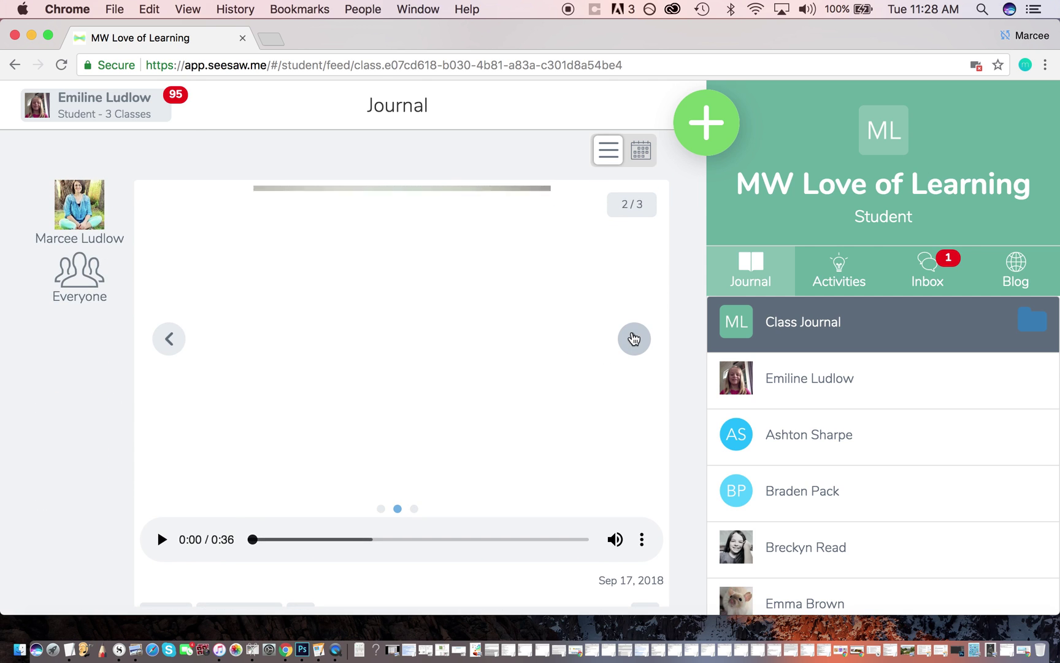
left_click(634, 339)
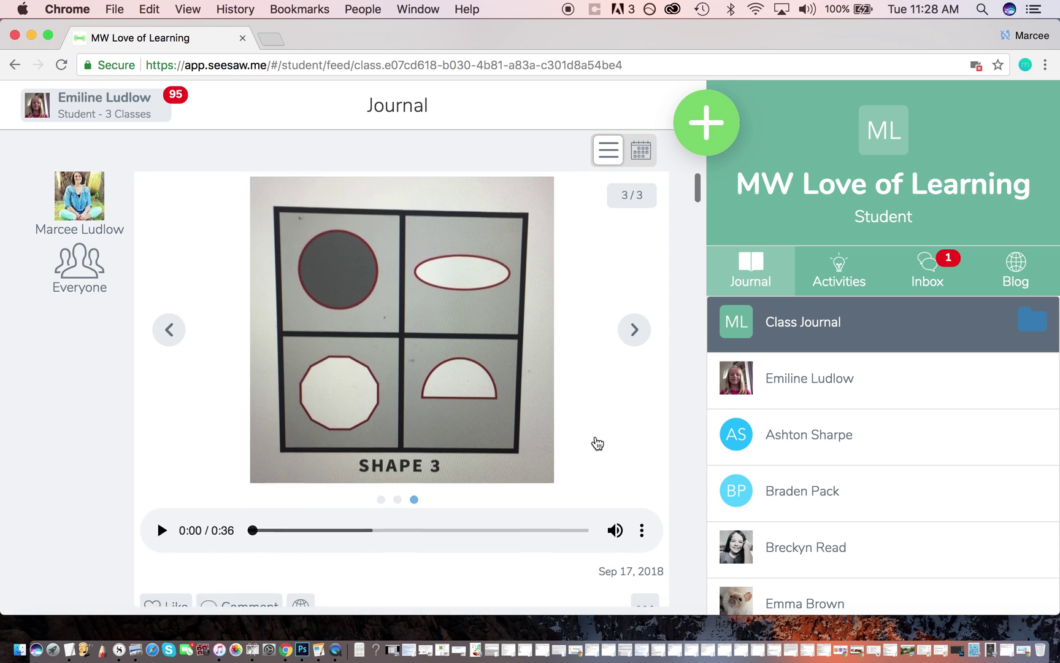
Play the Shape 3 audio recording briefly, then pause it.
scroll(594, 443, "down", 5)
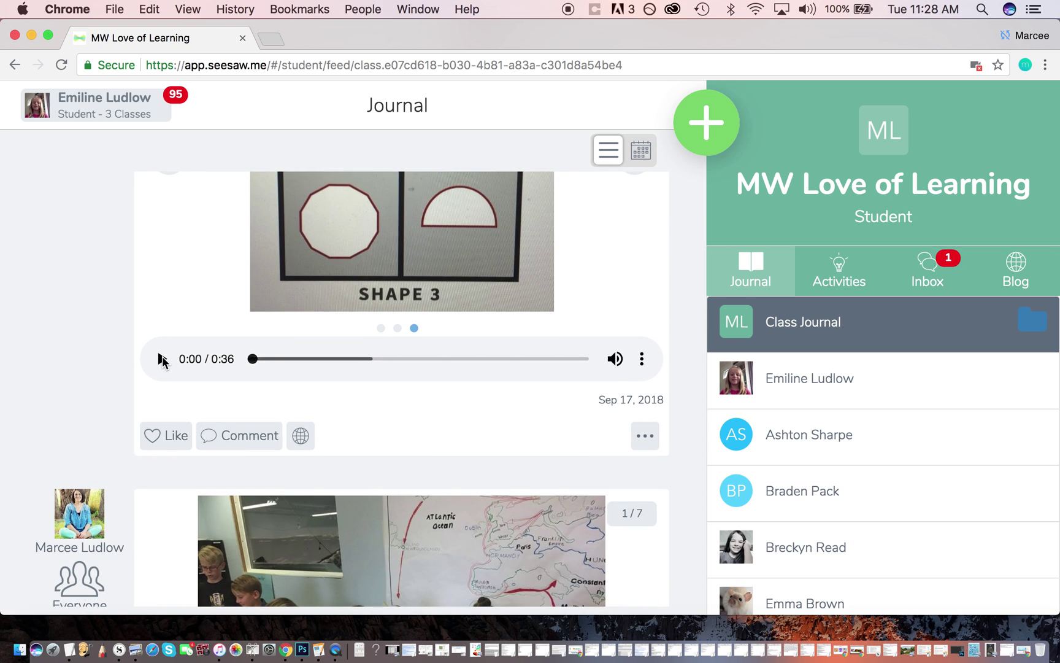
left_click(161, 358)
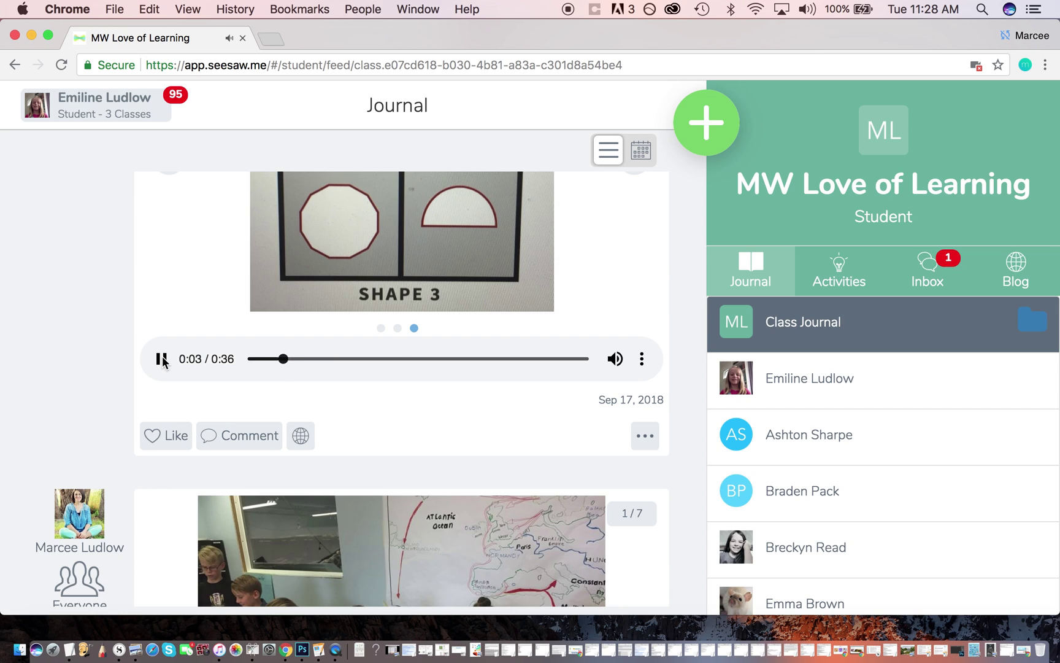
left_click(162, 359)
Advance the classroom photo set three photos forward.
scroll(514, 332, "up", 5)
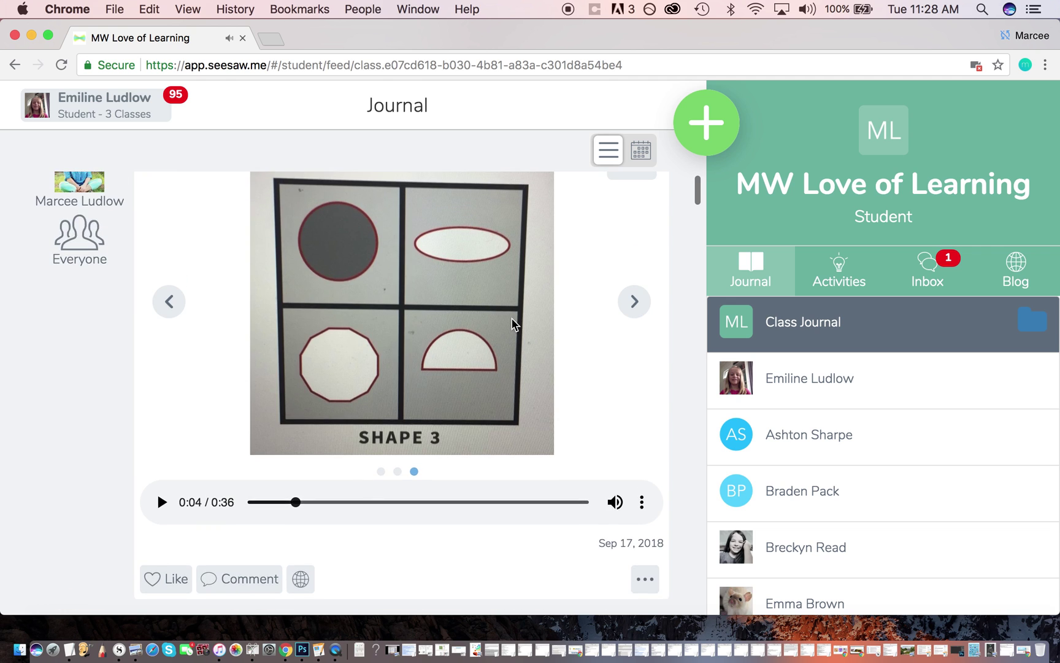
scroll(514, 325, "down", 8)
scroll(513, 324, "down", 10)
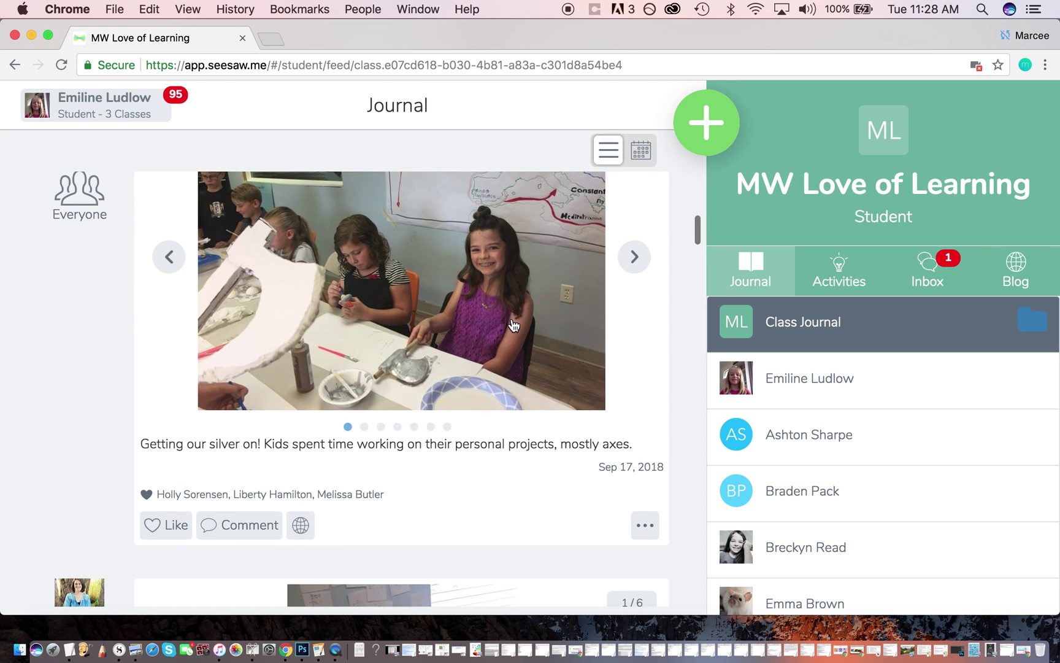
left_click(635, 261)
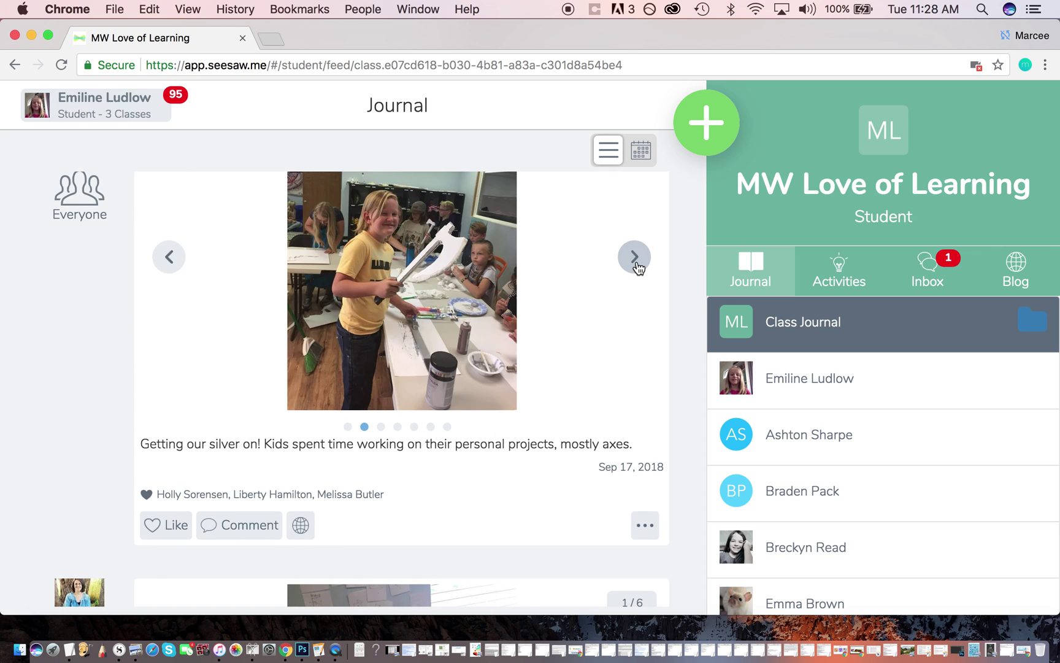
left_click(635, 261)
left_click(635, 262)
Scroll the journal feed down to the Sep 13, 2018 Hurstwic Viking-history post.
scroll(535, 429, "down", 12)
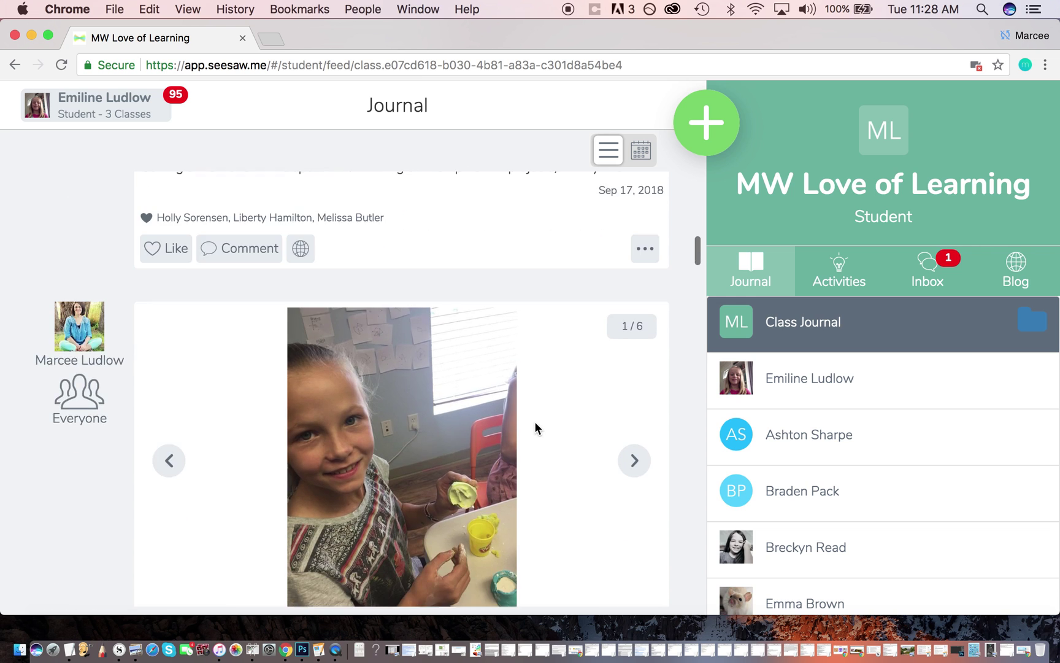
scroll(536, 429, "down", 14)
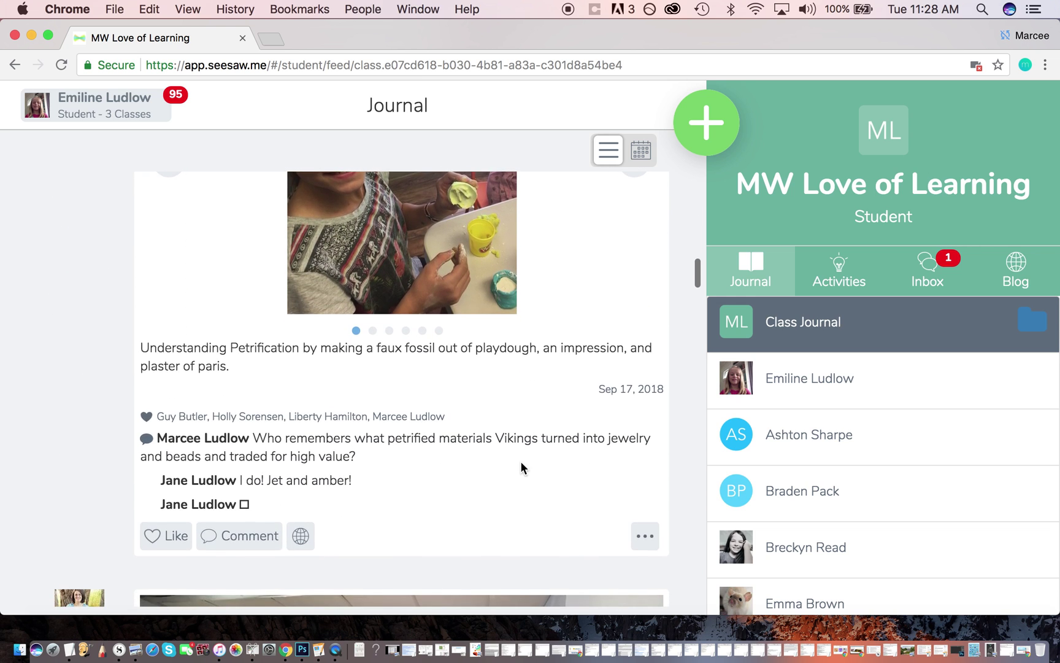
scroll(522, 470, "down", 2)
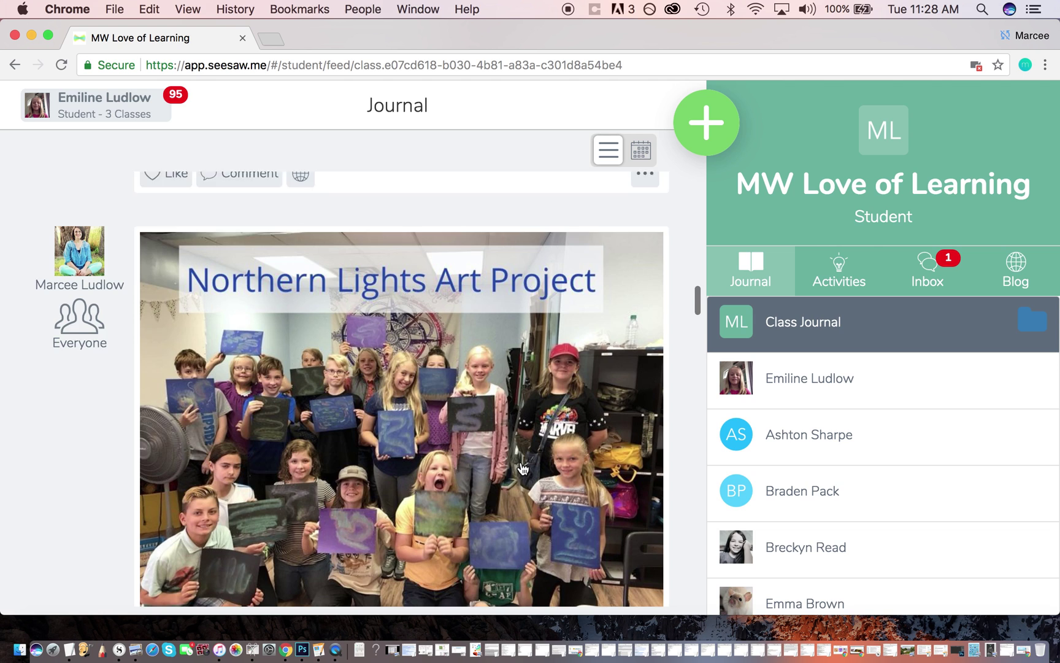
scroll(522, 469, "down", 7)
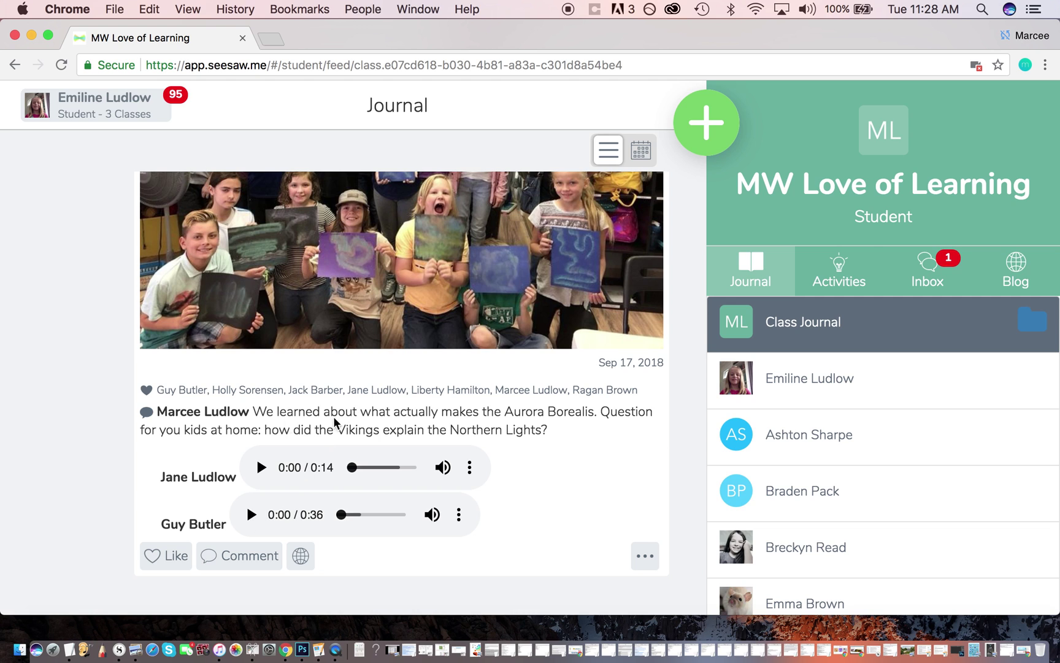
scroll(537, 431, "down", 10)
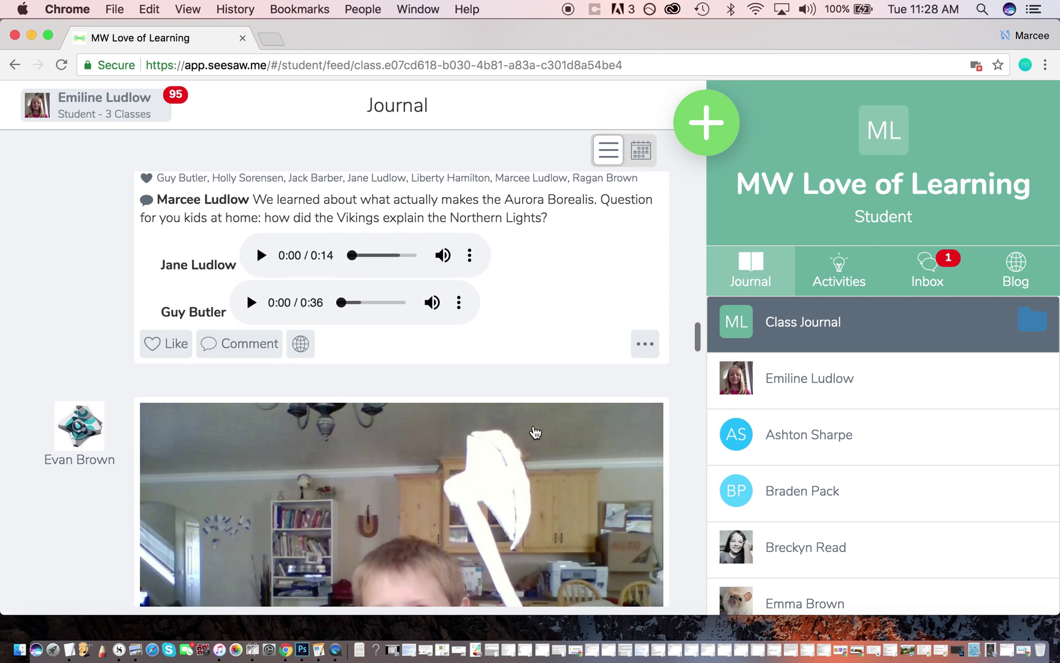
scroll(534, 431, "down", 5)
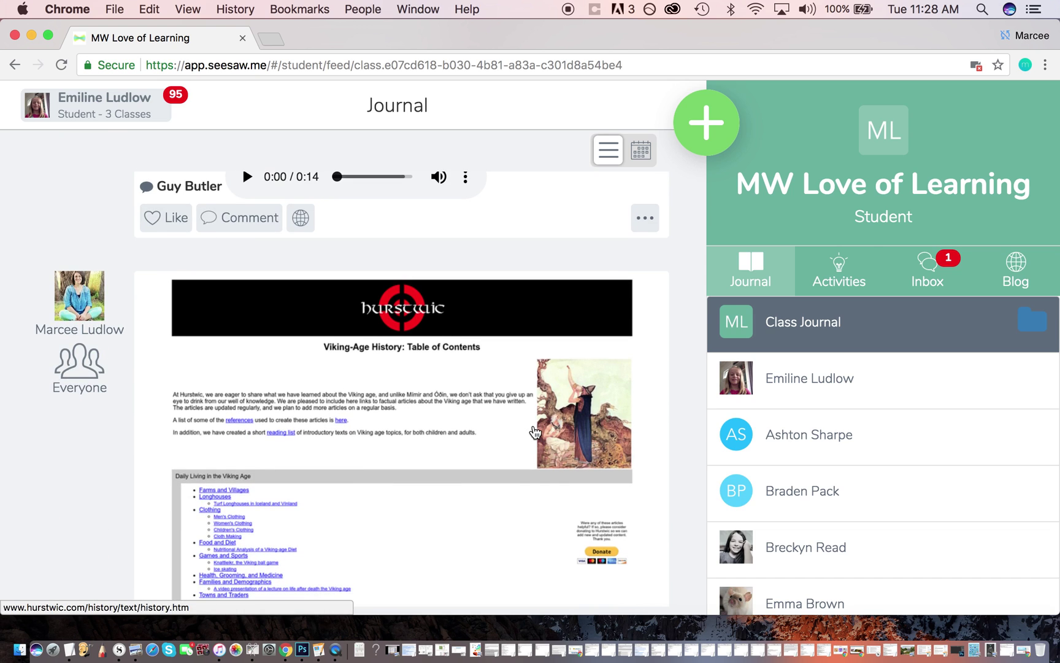
scroll(535, 433, "down", 3)
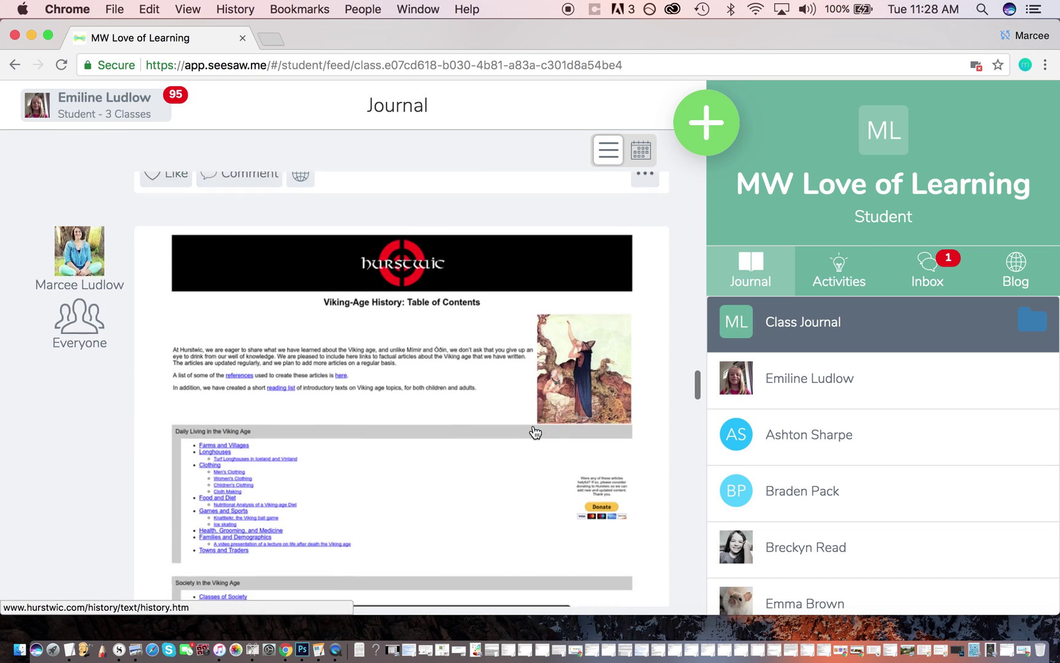
scroll(535, 433, "down", 1)
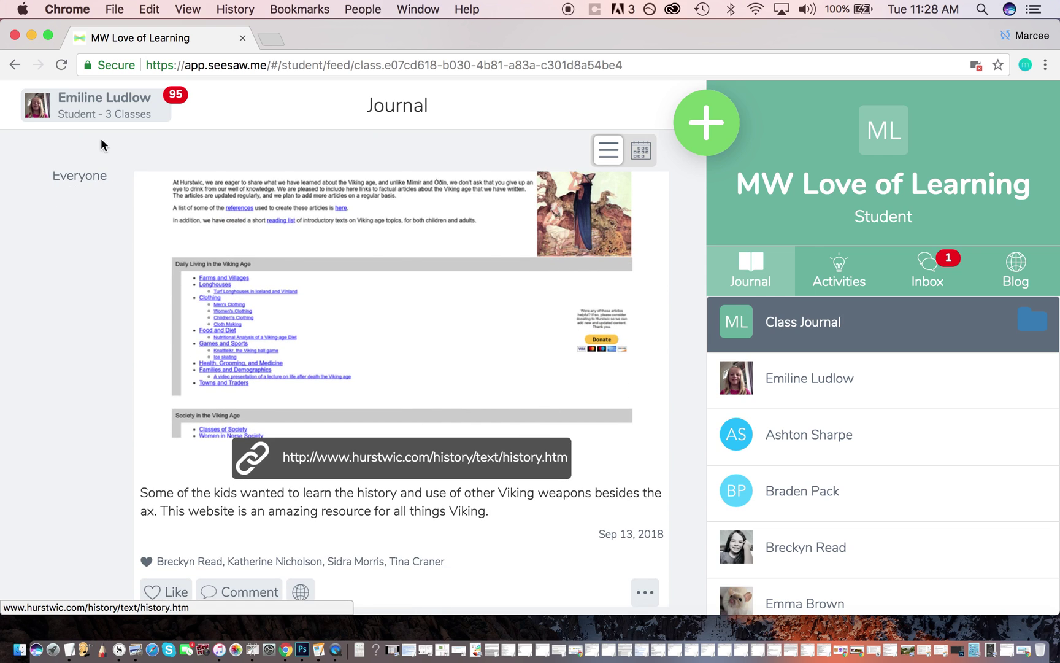
left_click(710, 130)
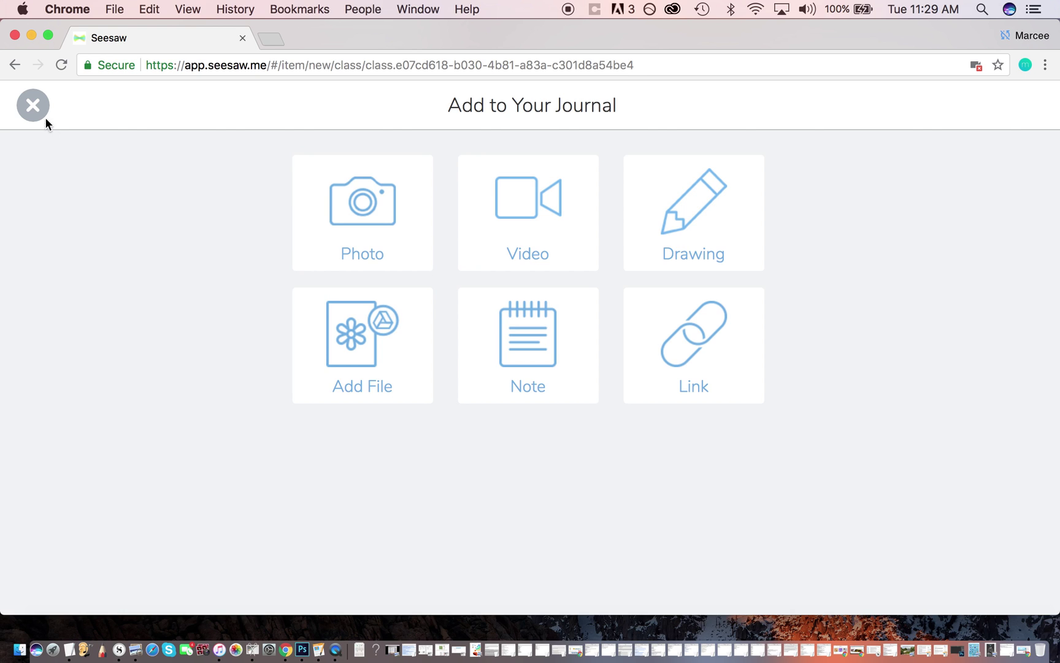
left_click(33, 106)
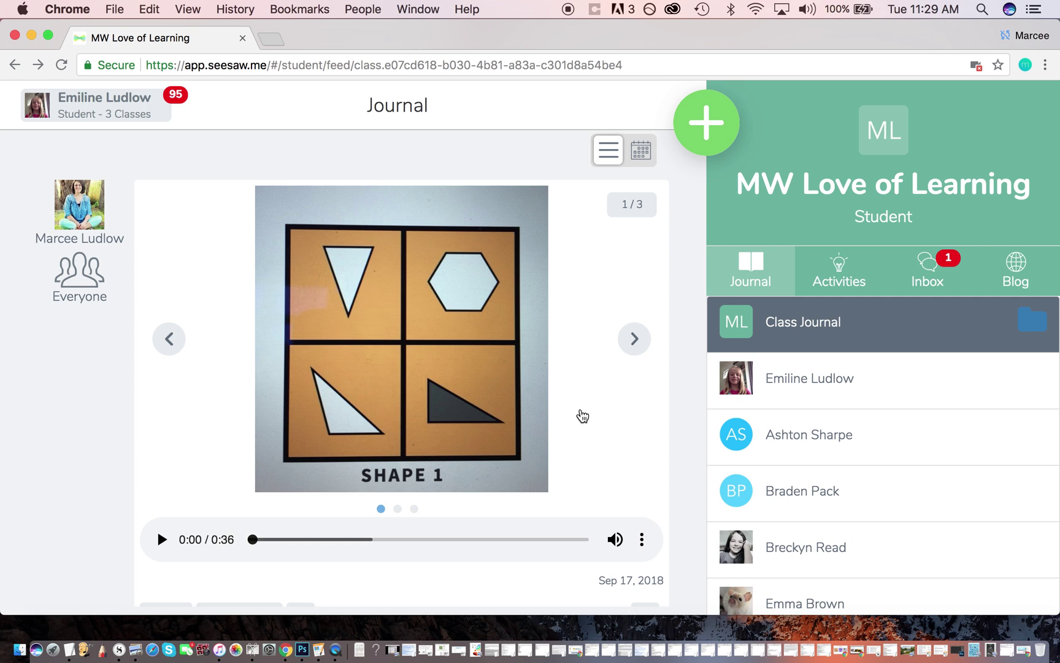
scroll(582, 415, "down", 5)
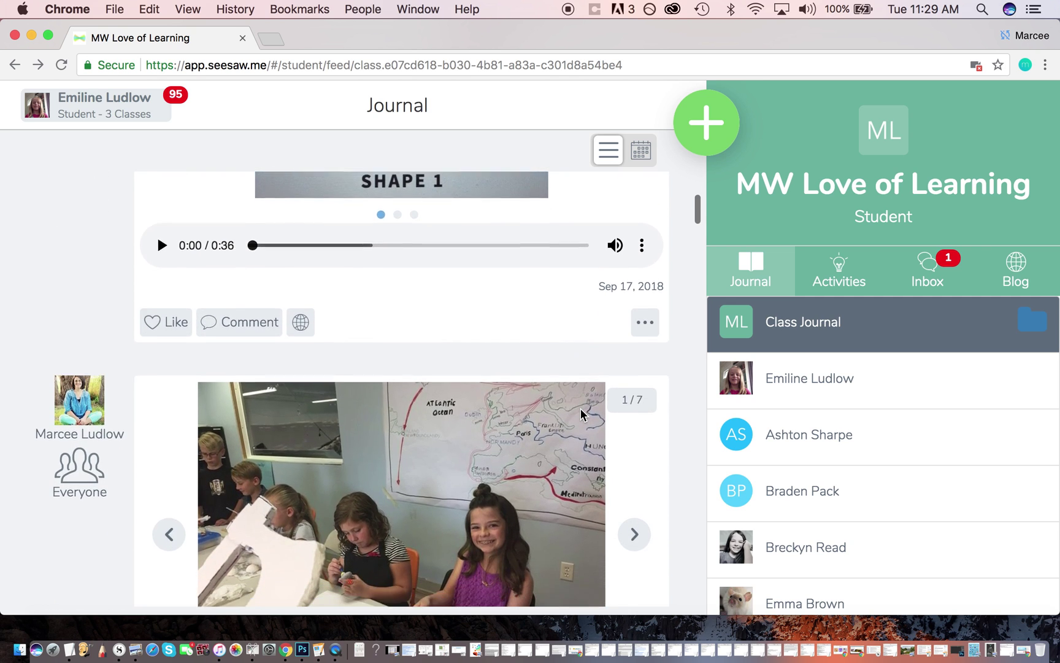
scroll(582, 416, "down", 2)
scroll(649, 498, "down", 3)
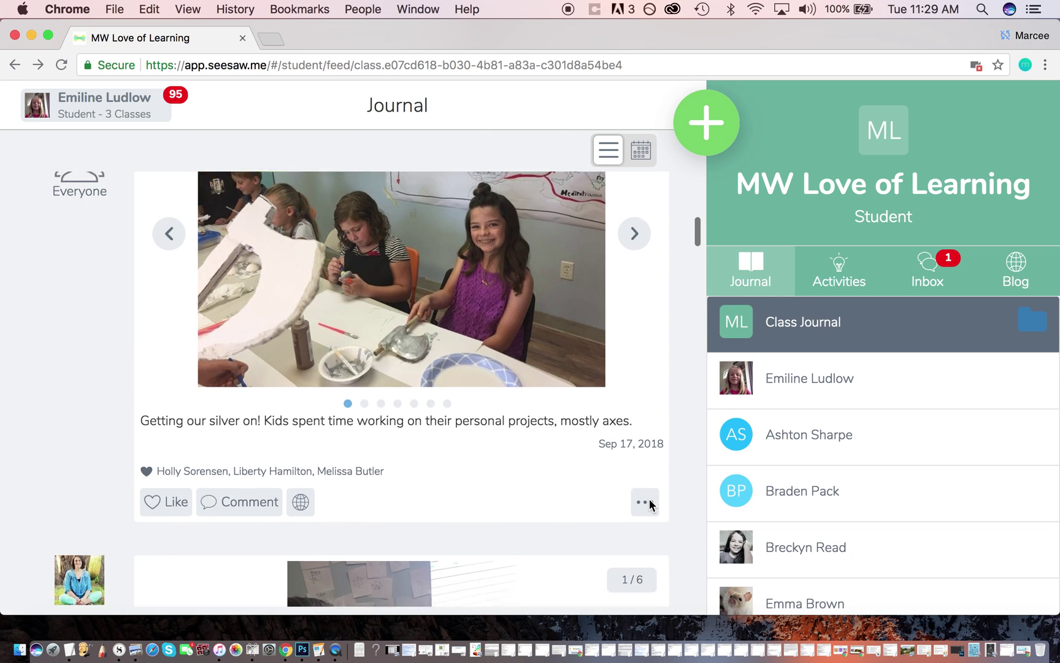
scroll(649, 504, "down", 2)
scroll(646, 563, "down", 1)
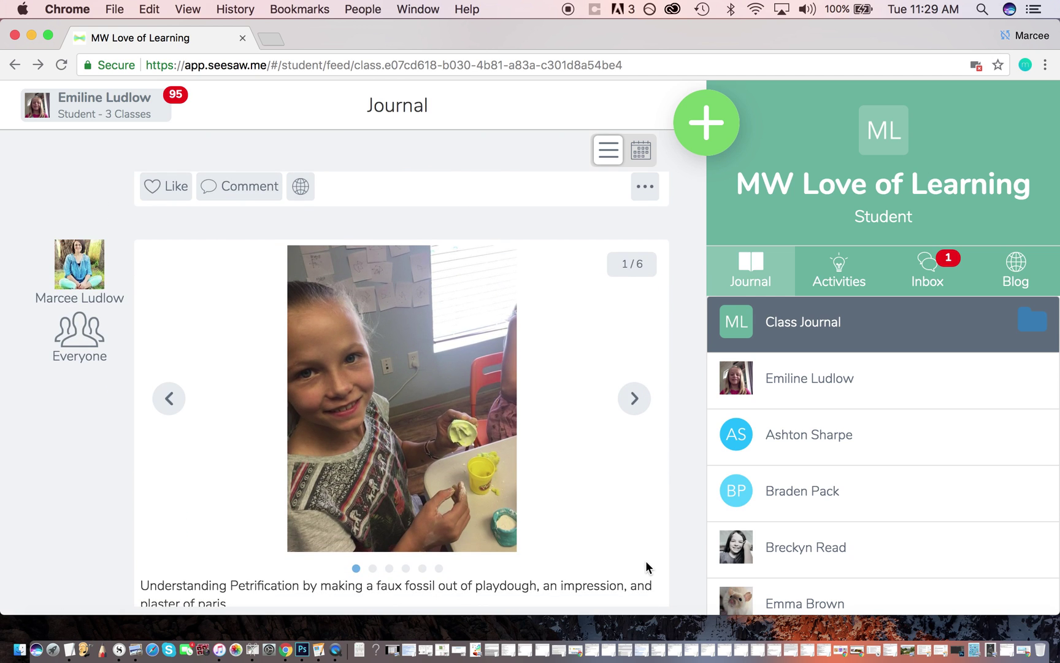
scroll(645, 561, "down", 3)
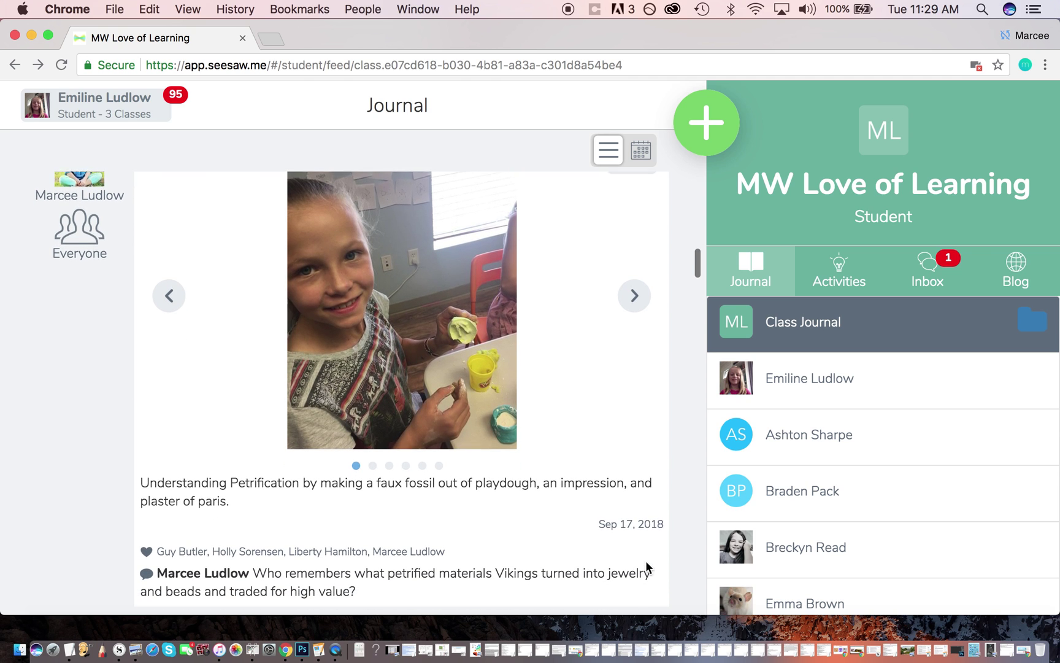
scroll(645, 560, "down", 10)
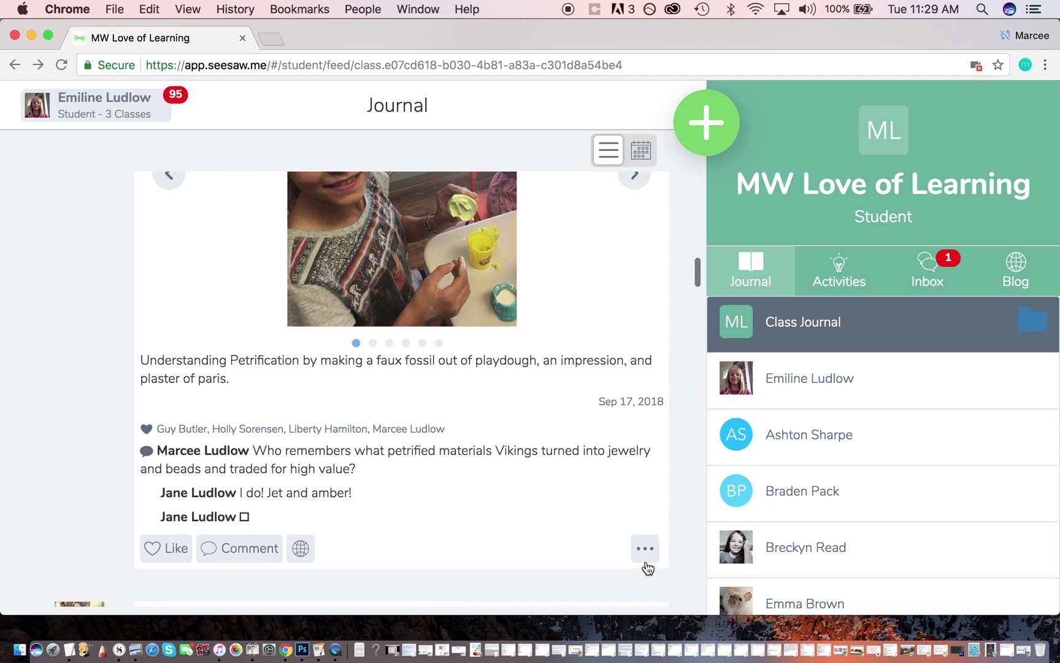
scroll(648, 567, "up", 7)
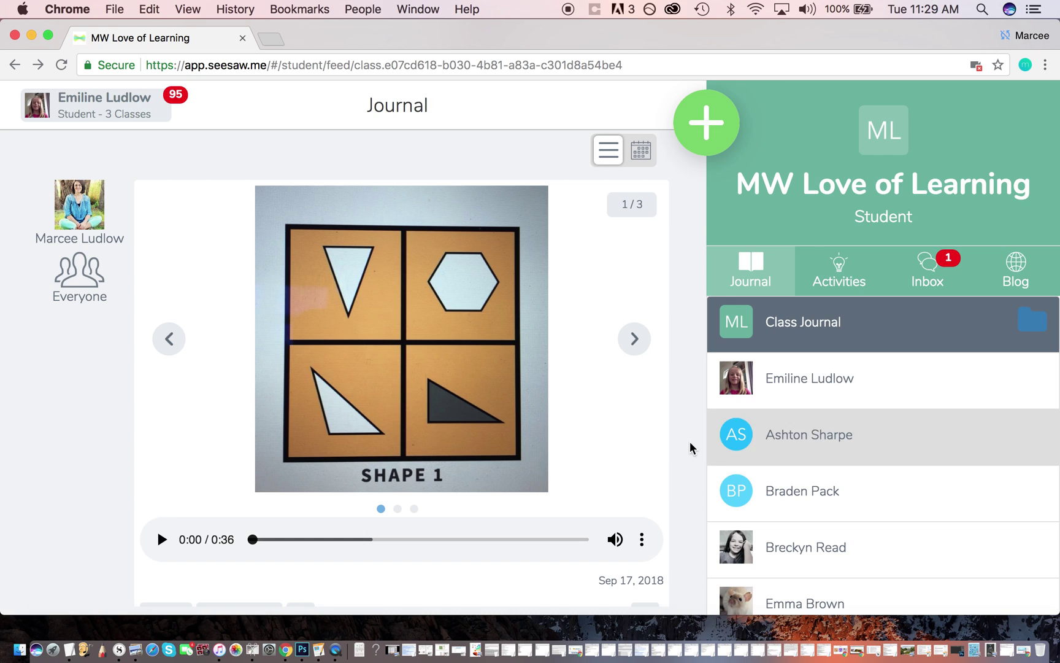
scroll(651, 410, "up", 1)
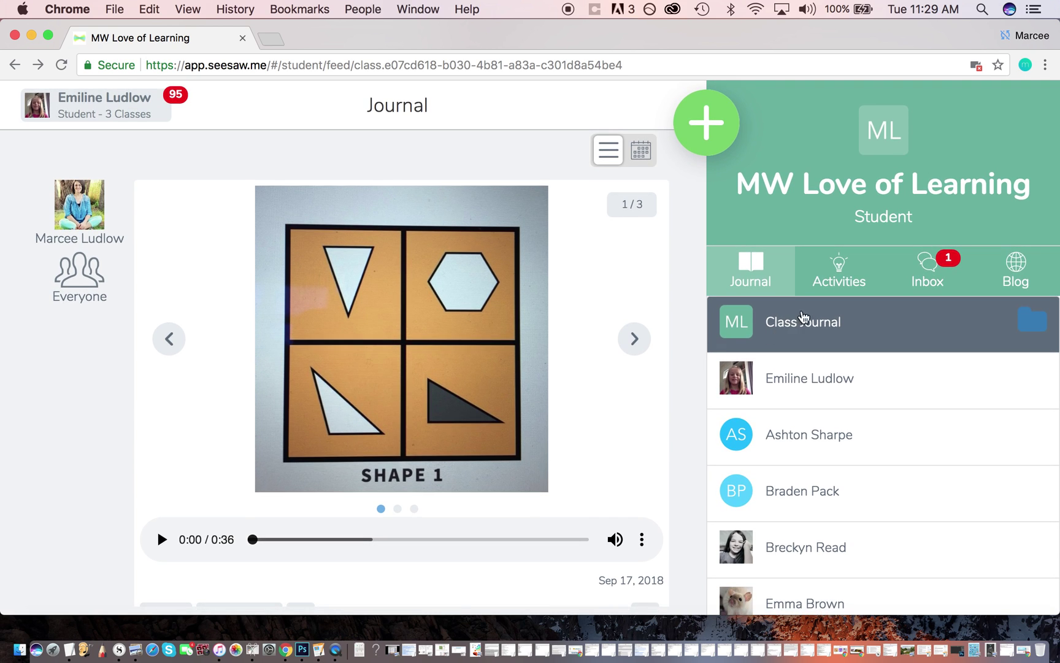